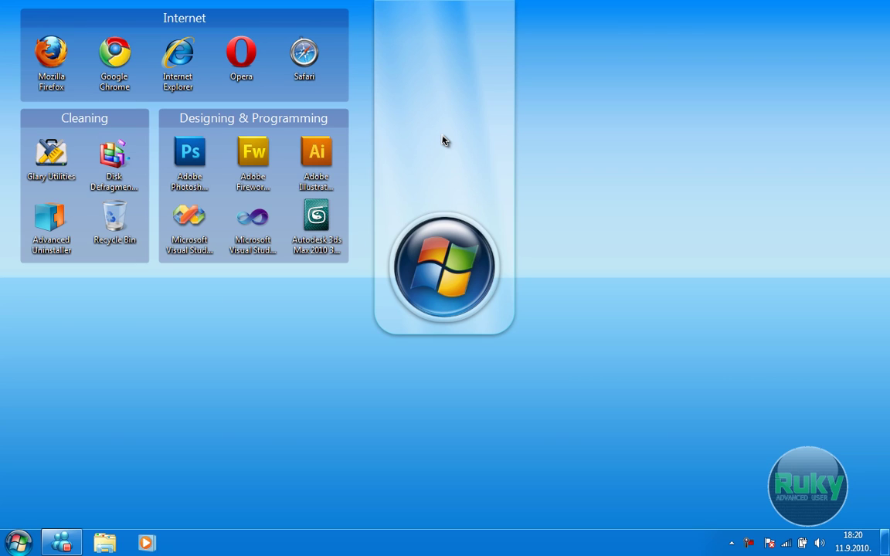
- From the Messenger contact list's name menu, go to Edit your name in Firefox
{"action": "left_click", "coordinate": [62, 543]}
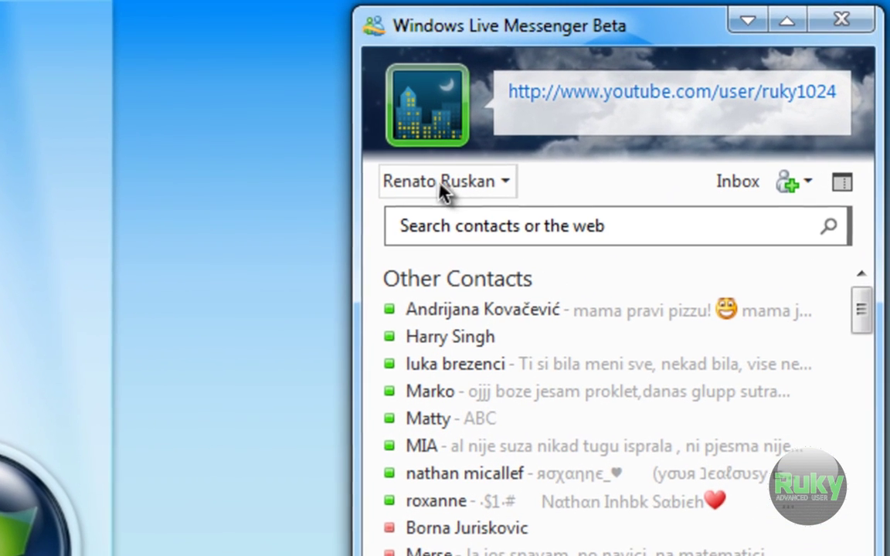
{"action": "left_click", "coordinate": [605, 129]}
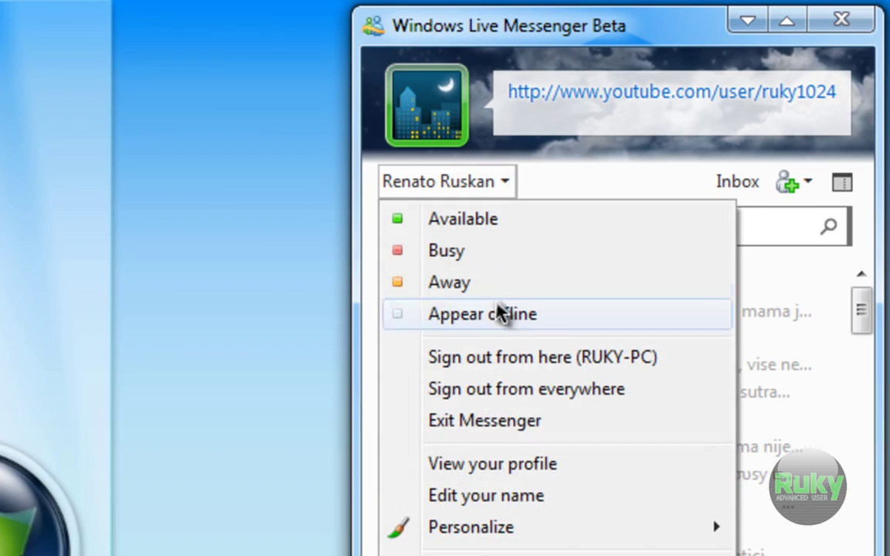
{"action": "key", "text": "Escape"}
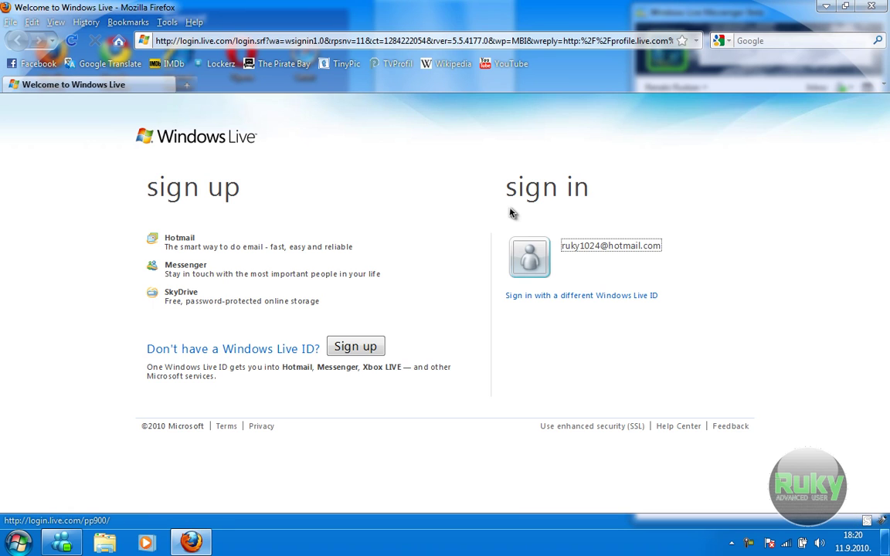
- Sign in with the remembered account and change the first name to 'Ruky'
{"action": "left_click", "coordinate": [569, 248]}
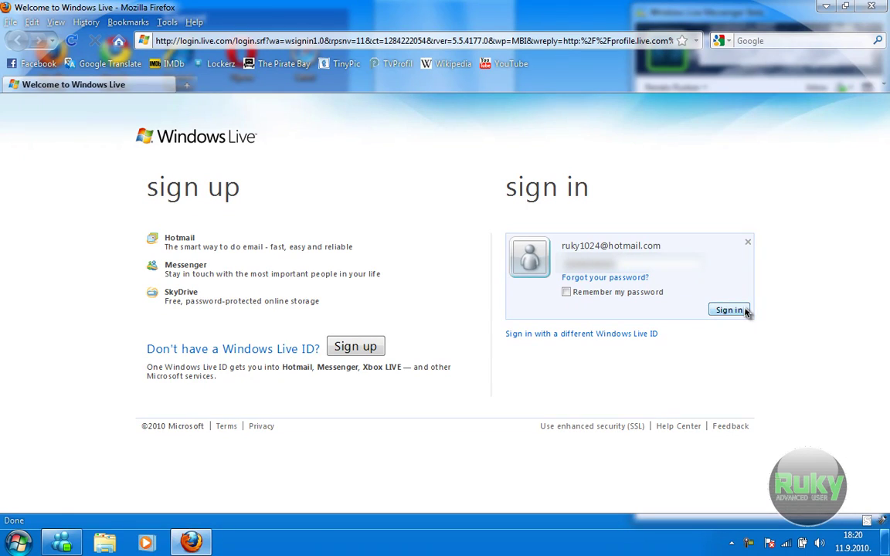
{"action": "left_click", "coordinate": [745, 311]}
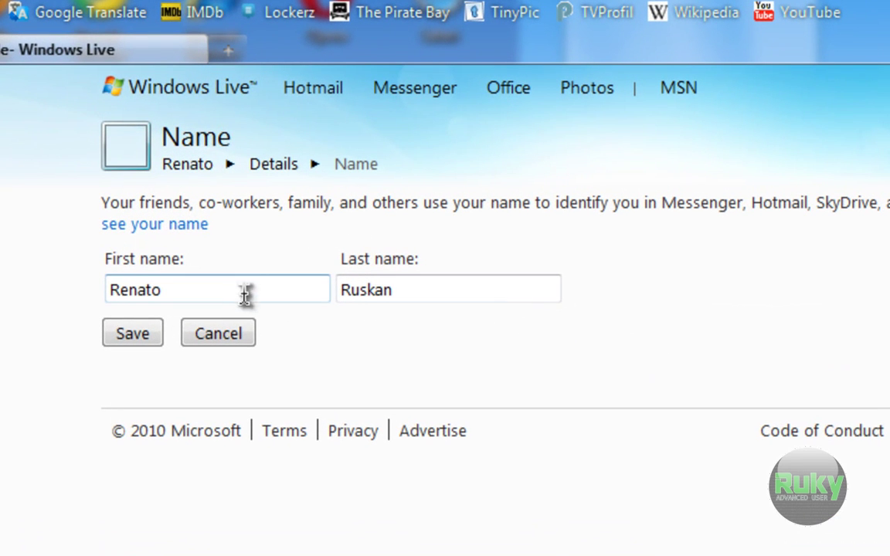
{"action": "left_click", "coordinate": [244, 286]}
{"action": "key", "text": "ctrl+a"}
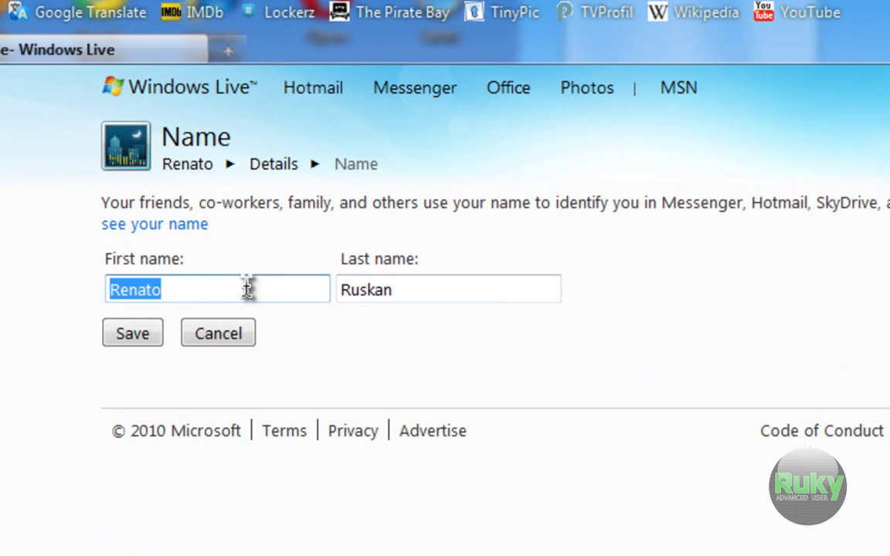
{"action": "type", "text": "Ruky"}
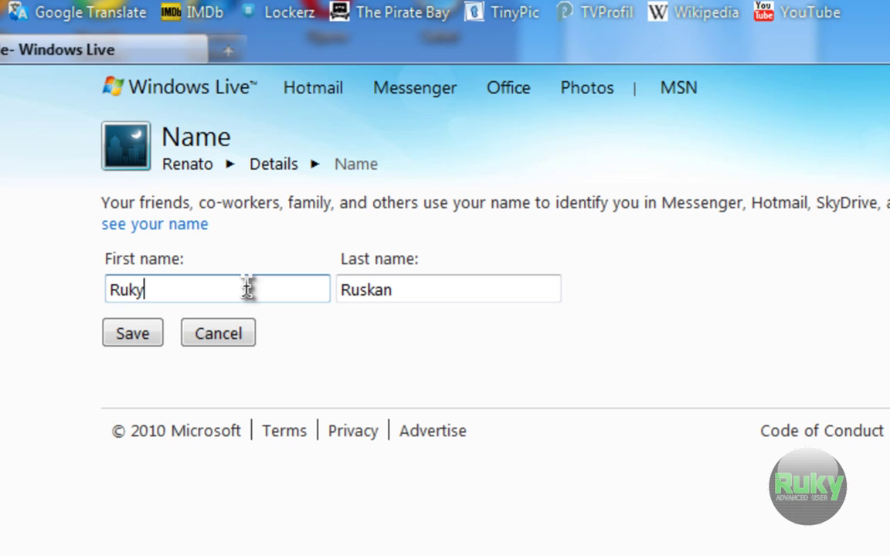
- Erase the last name and try saving, which is refused for the missing last name
{"action": "left_click", "coordinate": [420, 288]}
{"action": "key", "text": "ctrl+a"}
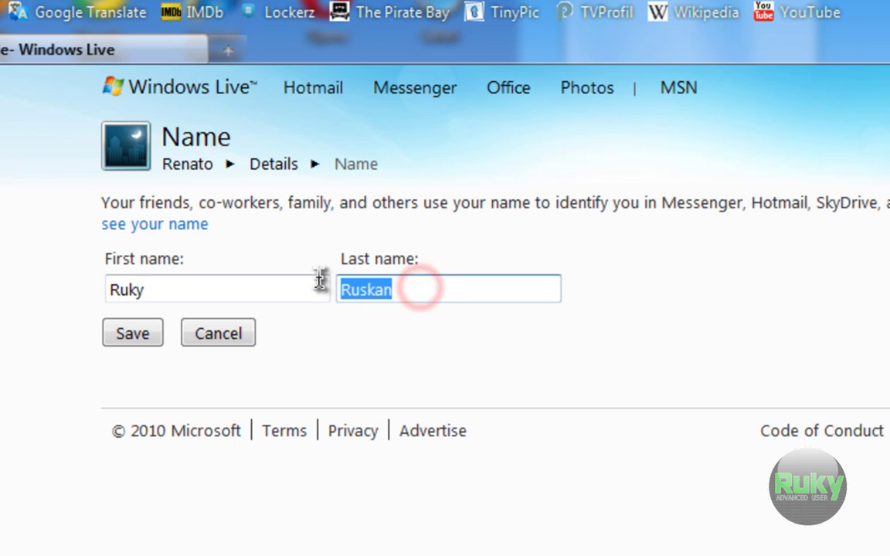
{"action": "key", "text": "BackSpace"}
{"action": "left_click", "coordinate": [409, 294]}
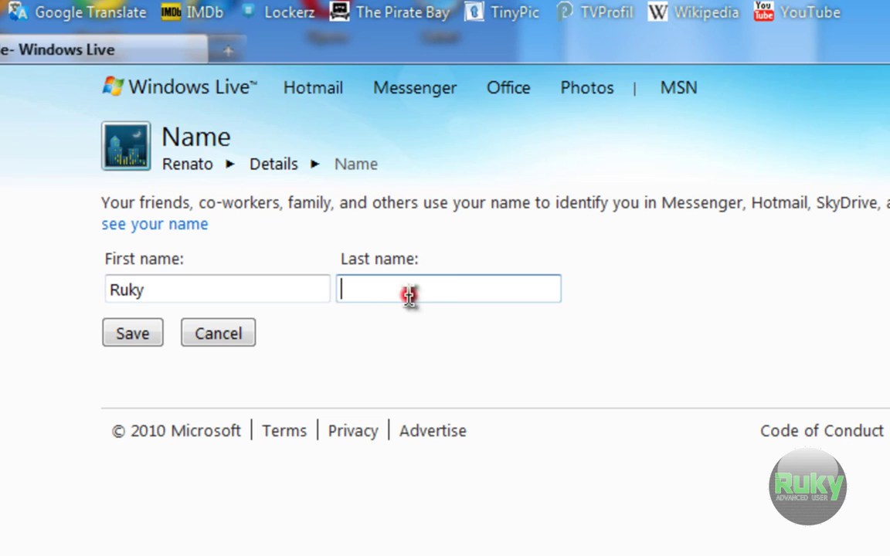
{"action": "left_click", "coordinate": [131, 338]}
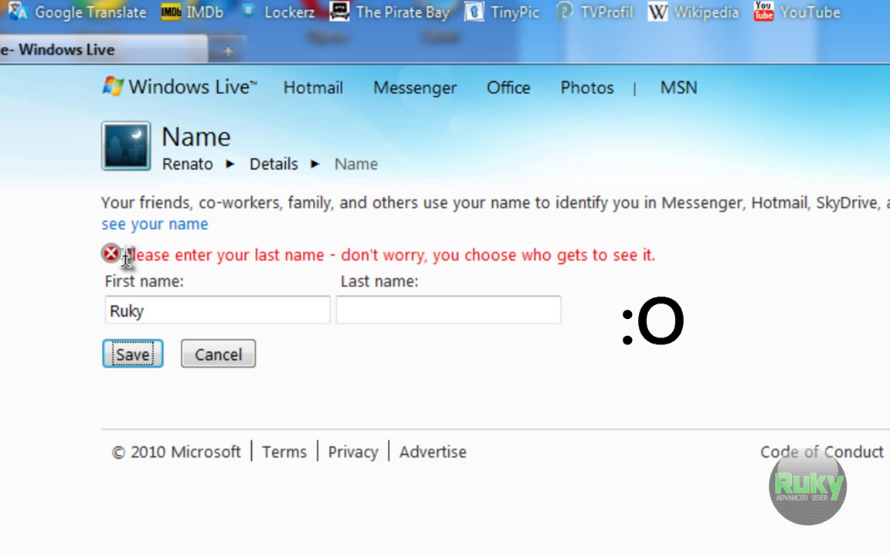
{"action": "mouse_move", "coordinate": [124, 257]}
{"action": "left_mouse_down"}
{"action": "mouse_move", "coordinate": [516, 257]}
{"action": "mouse_move", "coordinate": [686, 270]}
{"action": "left_mouse_up"}
{"action": "left_click", "coordinate": [684, 260]}
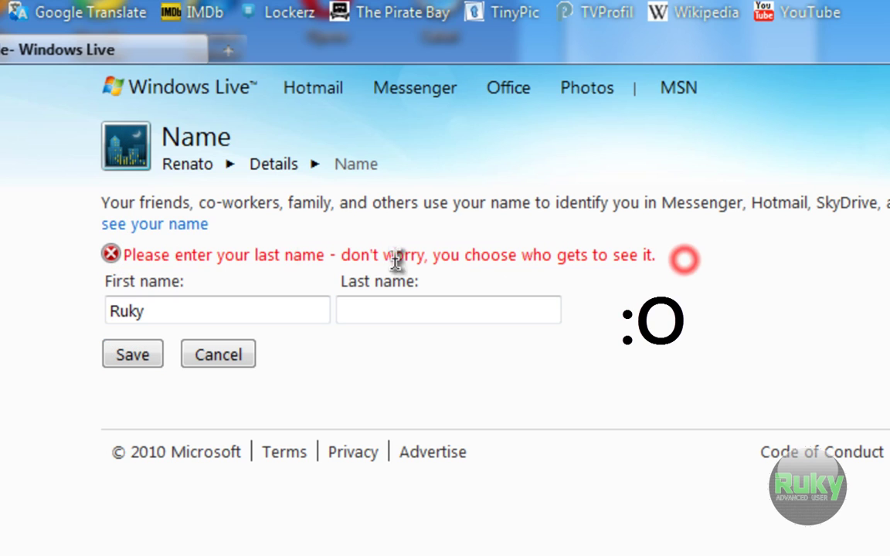
{"action": "left_click", "coordinate": [370, 307]}
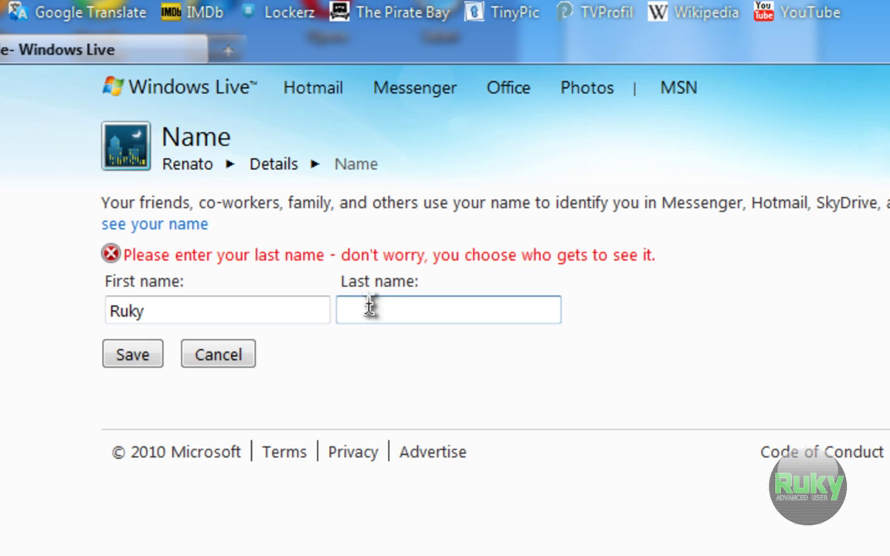
{"action": "key", "text": "alt+0"}
{"action": "key", "text": "alt+1"}
{"action": "key", "text": "alt+0"}
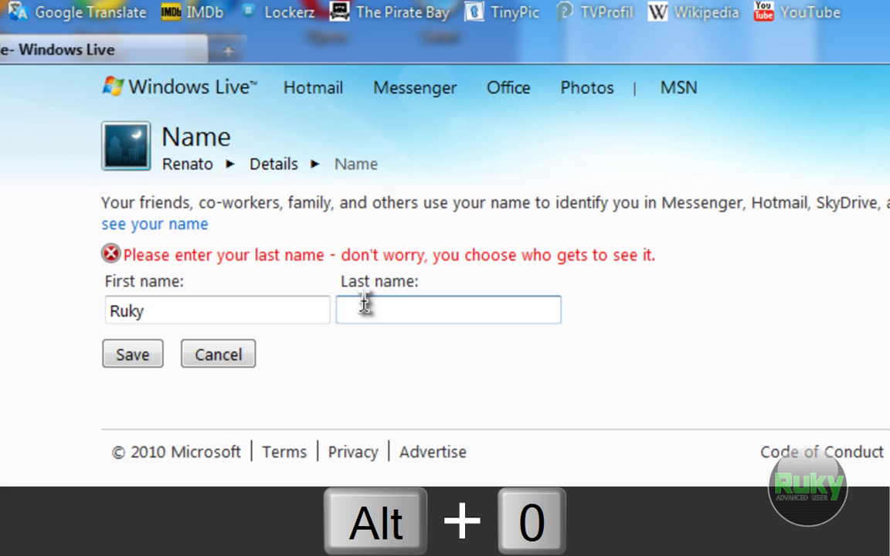
{"action": "left_click", "coordinate": [137, 363]}
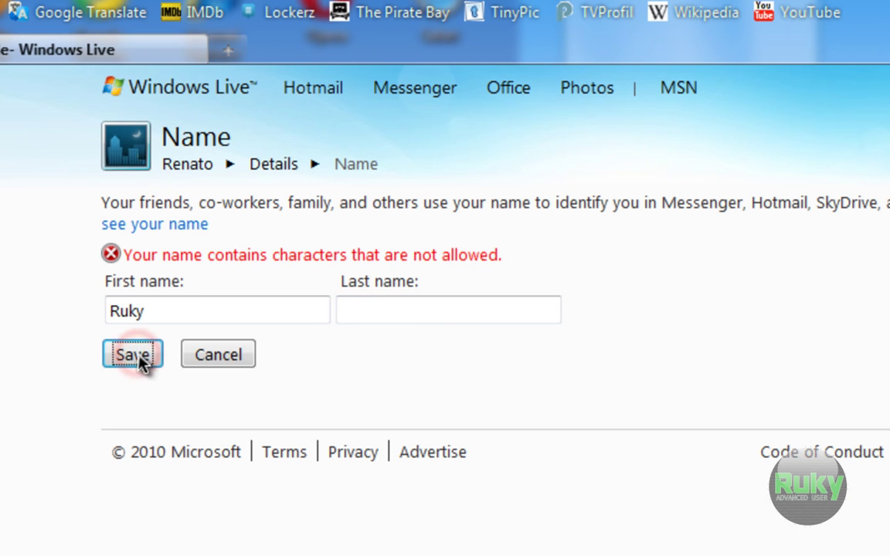
{"action": "mouse_move", "coordinate": [133, 259]}
{"action": "left_mouse_down"}
{"action": "mouse_move", "coordinate": [116, 255]}
{"action": "mouse_move", "coordinate": [400, 248]}
{"action": "mouse_move", "coordinate": [514, 258]}
{"action": "left_mouse_up"}
{"action": "left_click", "coordinate": [447, 309]}
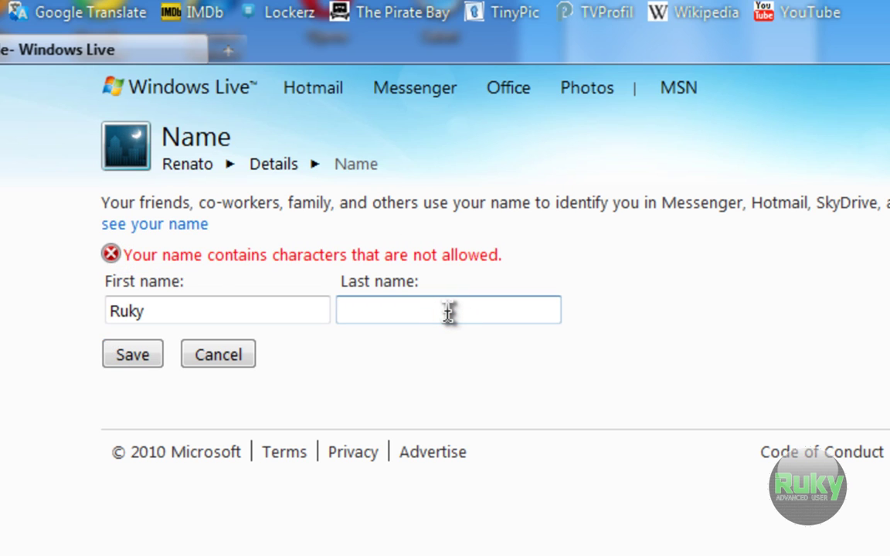
{"action": "left_click", "coordinate": [135, 363]}
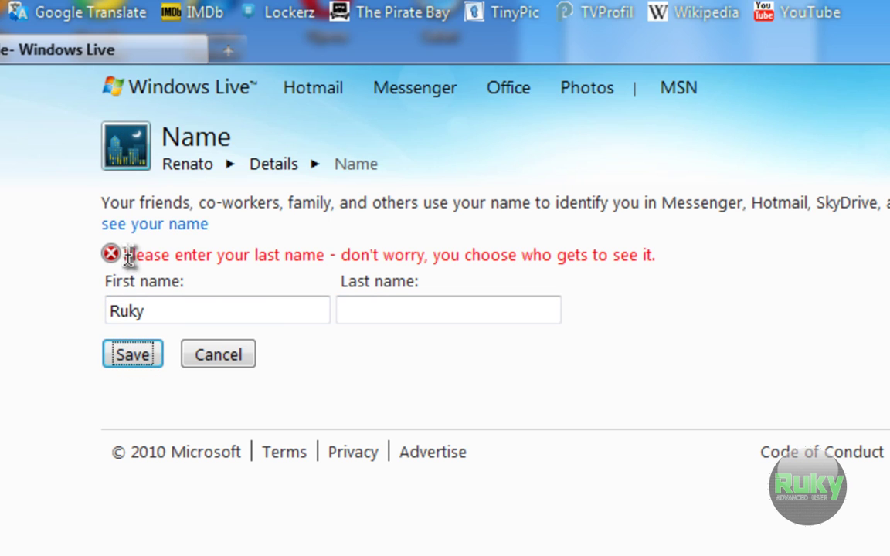
{"action": "mouse_move", "coordinate": [123, 255]}
{"action": "left_mouse_down"}
{"action": "mouse_move", "coordinate": [467, 257]}
{"action": "mouse_move", "coordinate": [765, 276]}
{"action": "left_mouse_up"}
{"action": "left_click", "coordinate": [487, 300]}
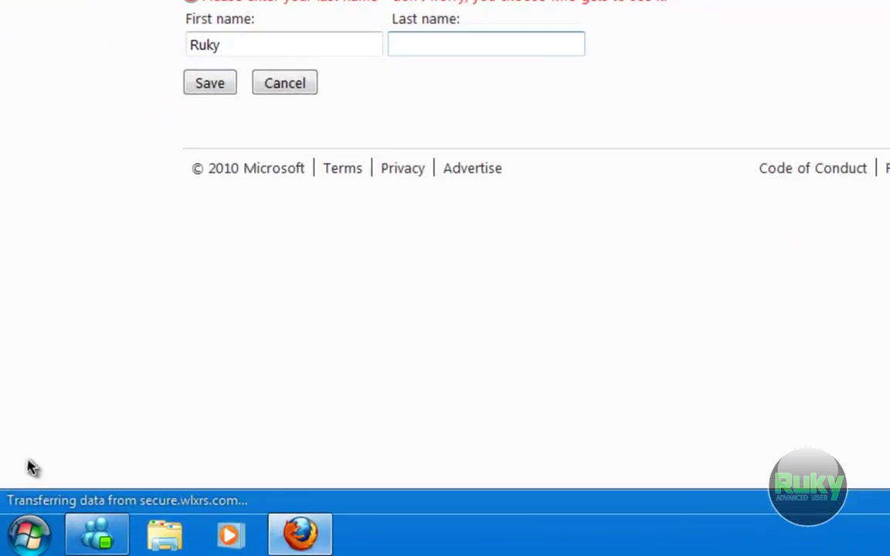
- Find Character Map by searching 'charac' in the Start menu and launch it
{"action": "left_click", "coordinate": [19, 542]}
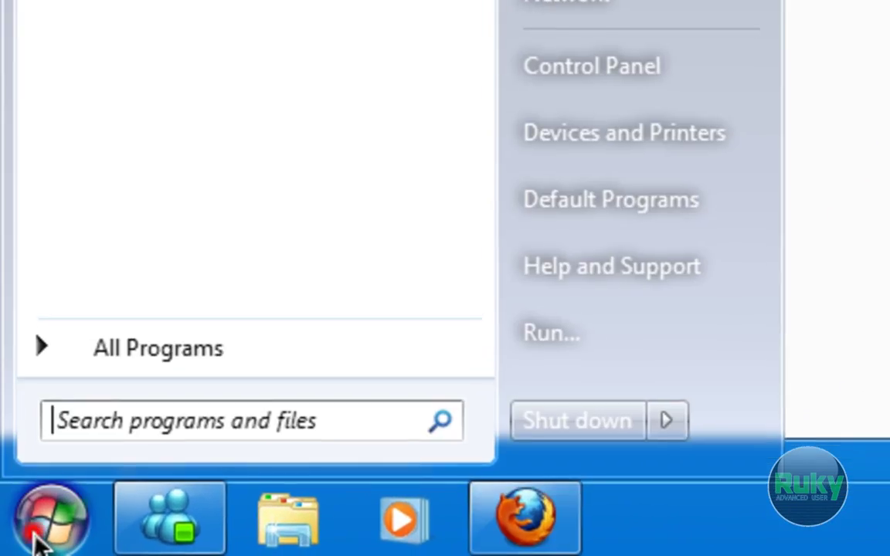
{"action": "left_click", "coordinate": [136, 420]}
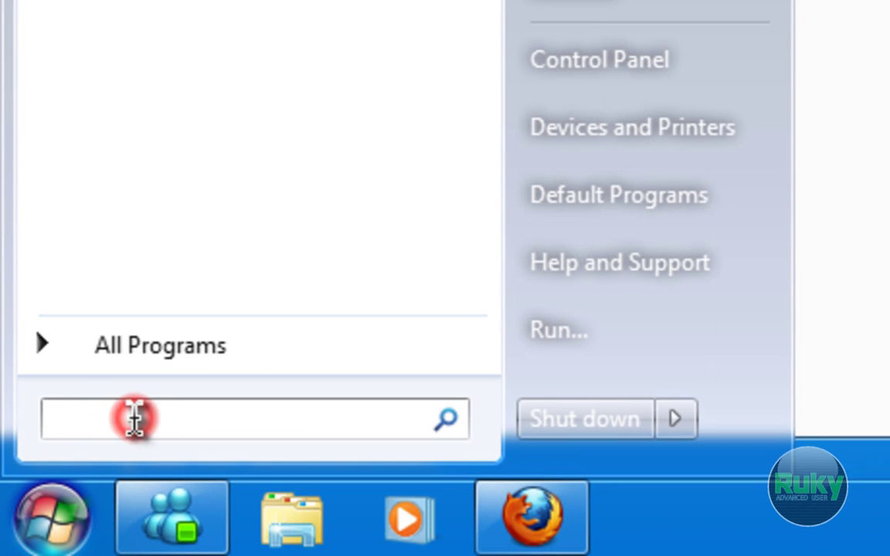
{"action": "type", "text": "charac"}
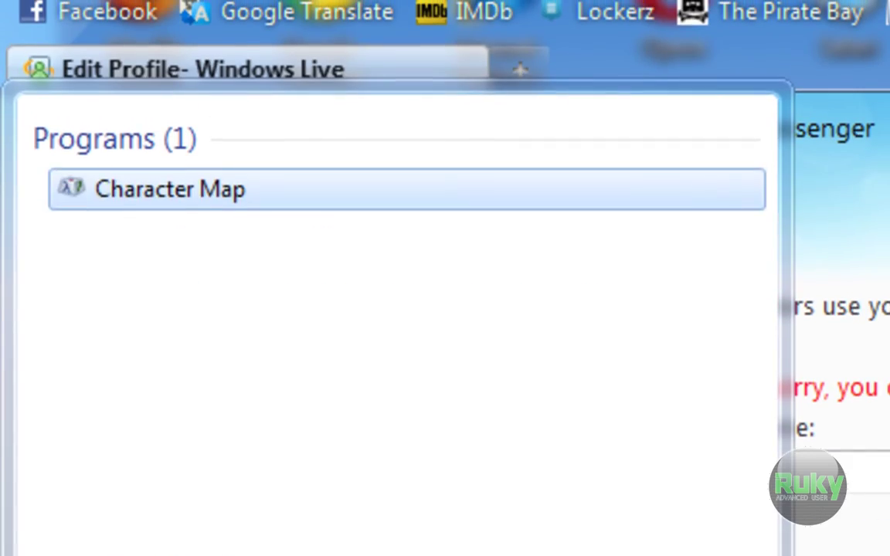
{"action": "left_click", "coordinate": [107, 193]}
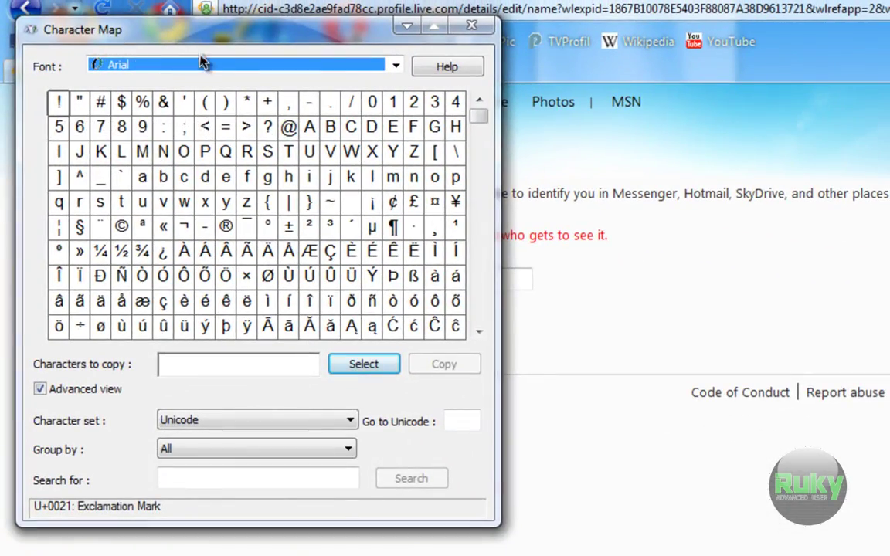
- With Arial as the font, search for 'narrow' to list U+202F Narrow No-Break Space
{"action": "left_click", "coordinate": [222, 68]}
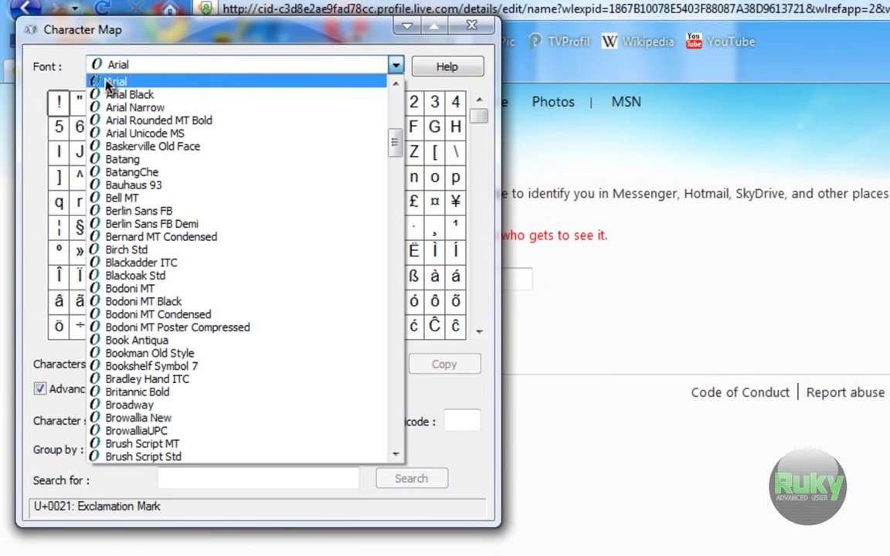
{"action": "left_click", "coordinate": [124, 82]}
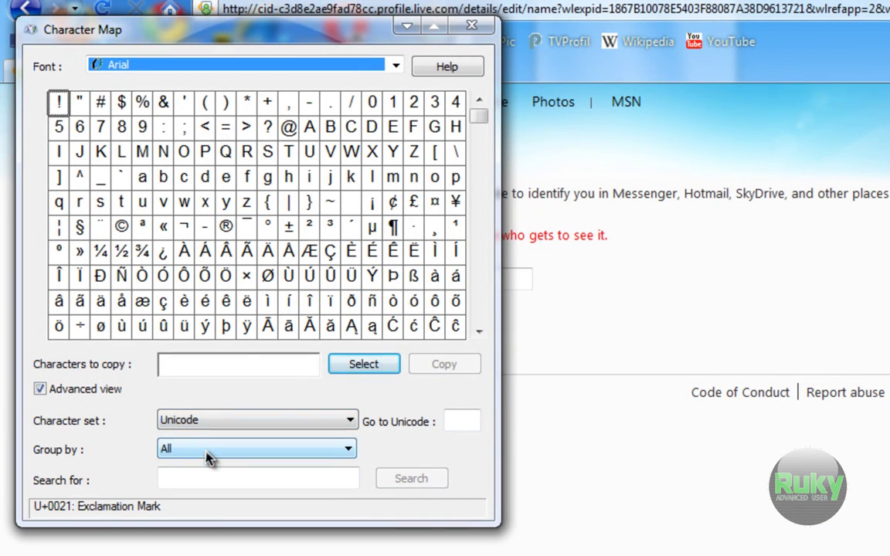
{"action": "left_click", "coordinate": [194, 481]}
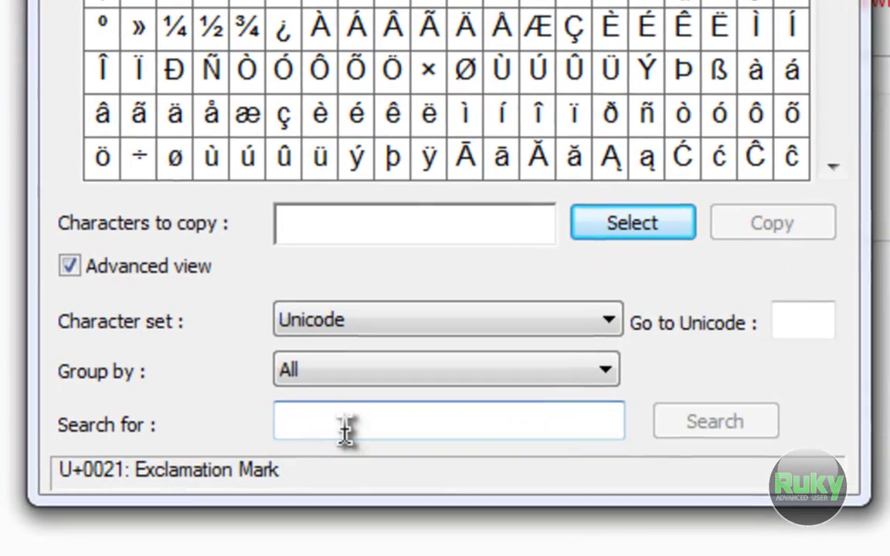
{"action": "type", "text": "narrow"}
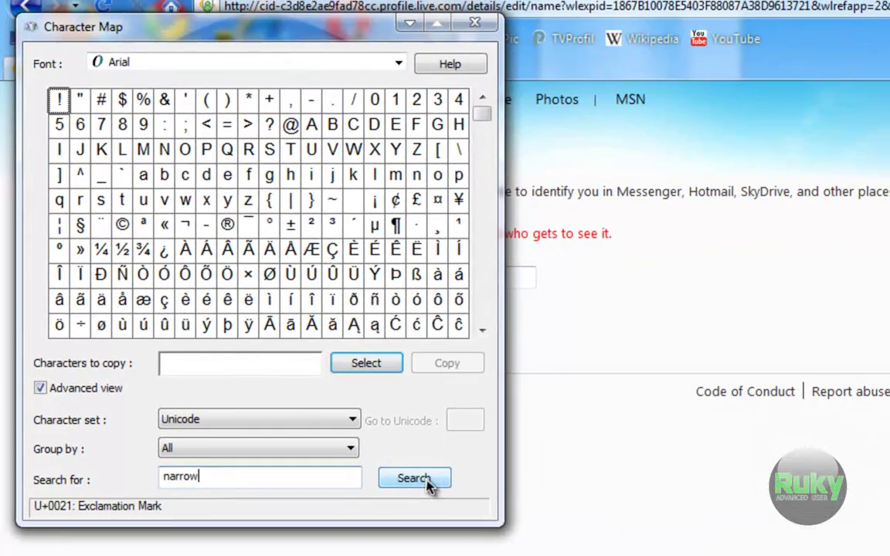
{"action": "left_click", "coordinate": [427, 480]}
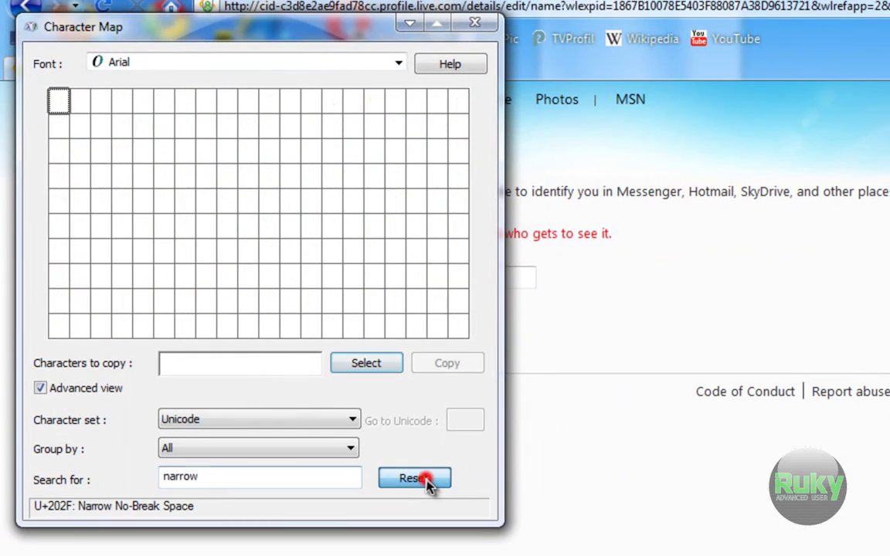
- Add the Narrow No-Break Space to Characters to copy and copy it to the clipboard
{"action": "left_click", "coordinate": [67, 114]}
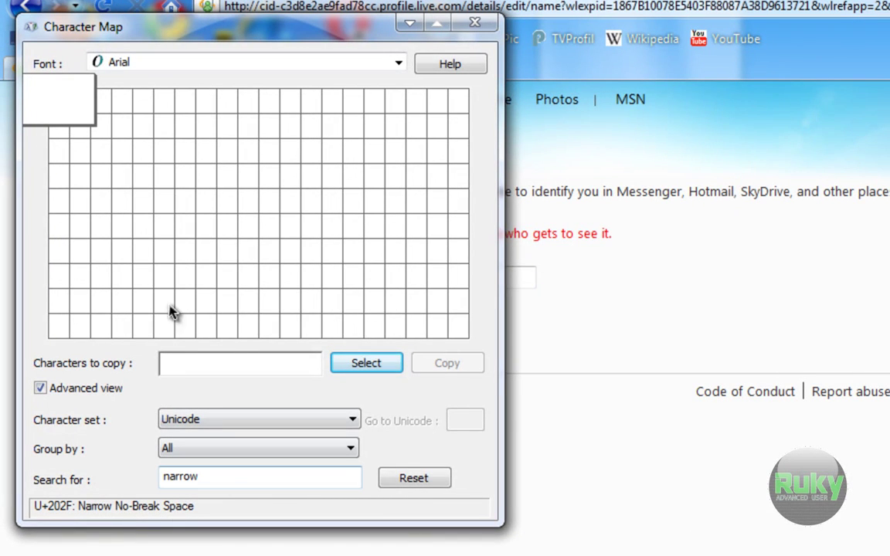
{"action": "left_click", "coordinate": [369, 364]}
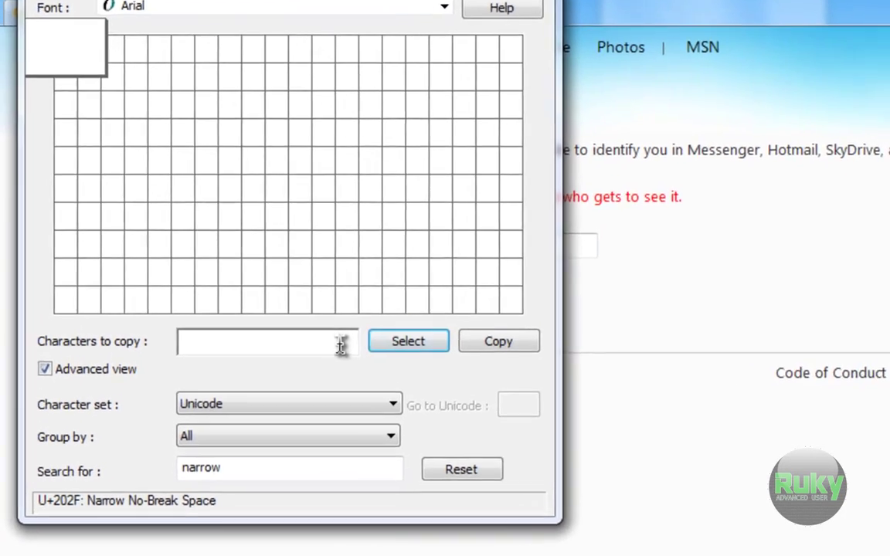
{"action": "left_click", "coordinate": [341, 345]}
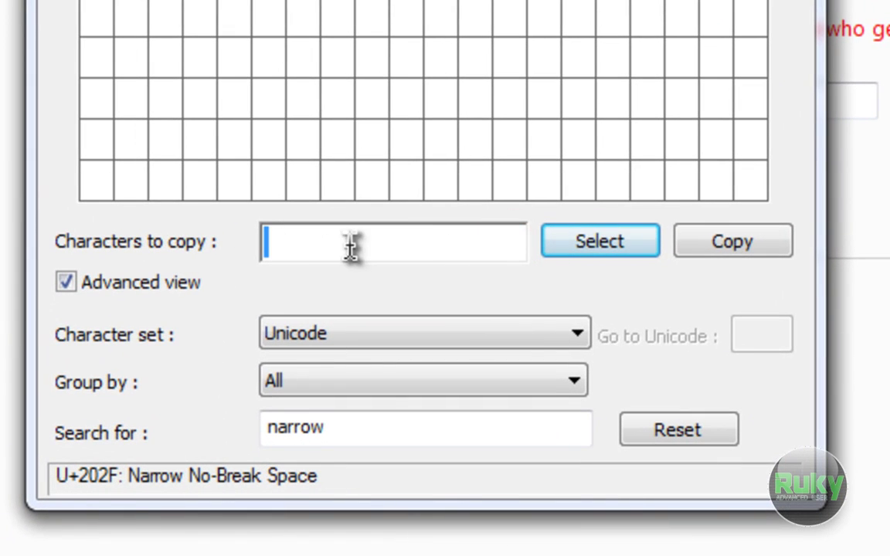
{"action": "left_click", "coordinate": [350, 246]}
{"action": "left_click", "coordinate": [445, 246]}
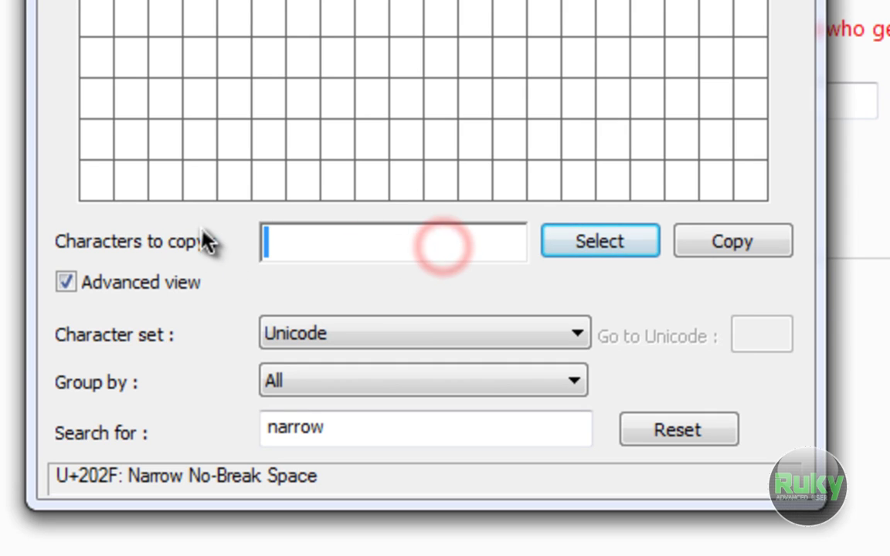
{"action": "left_click", "coordinate": [726, 248]}
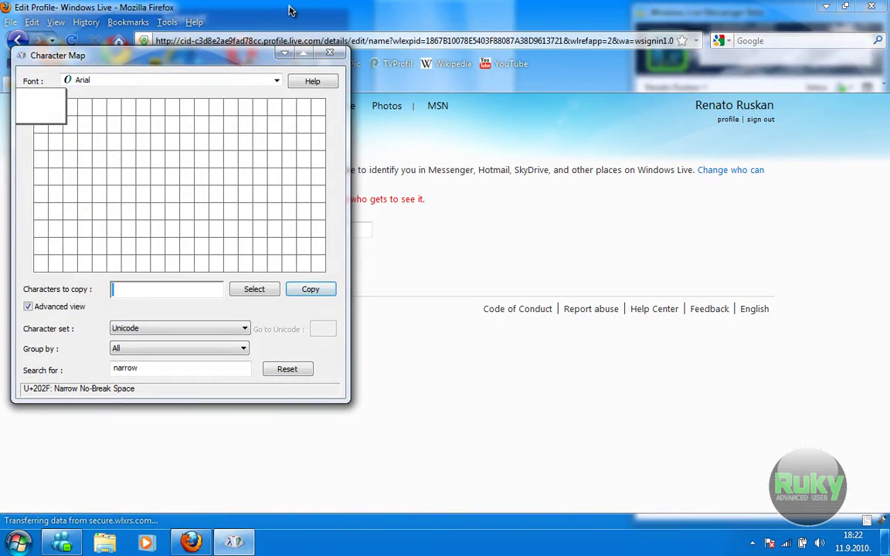
- Paste the invisible space into the Last name field and save the name
{"action": "left_click", "coordinate": [290, 10]}
{"action": "left_click", "coordinate": [270, 230]}
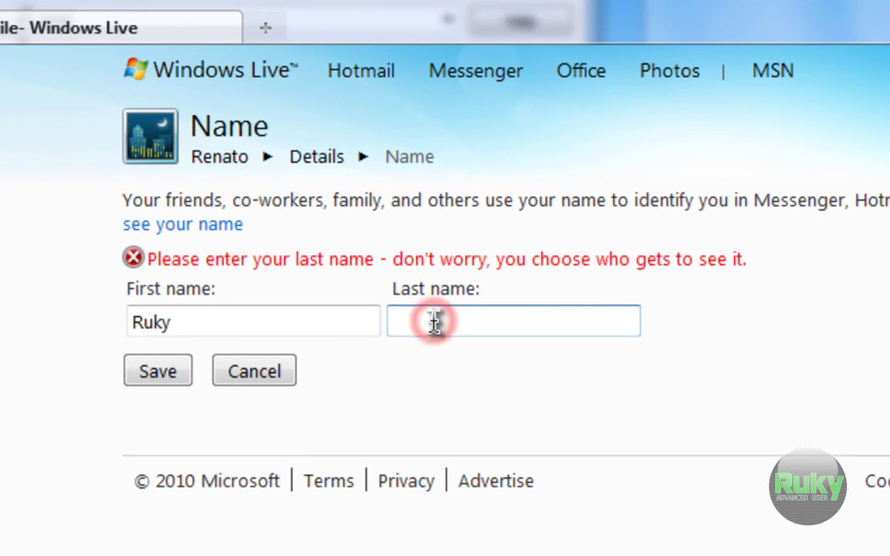
{"action": "right_click", "coordinate": [435, 323]}
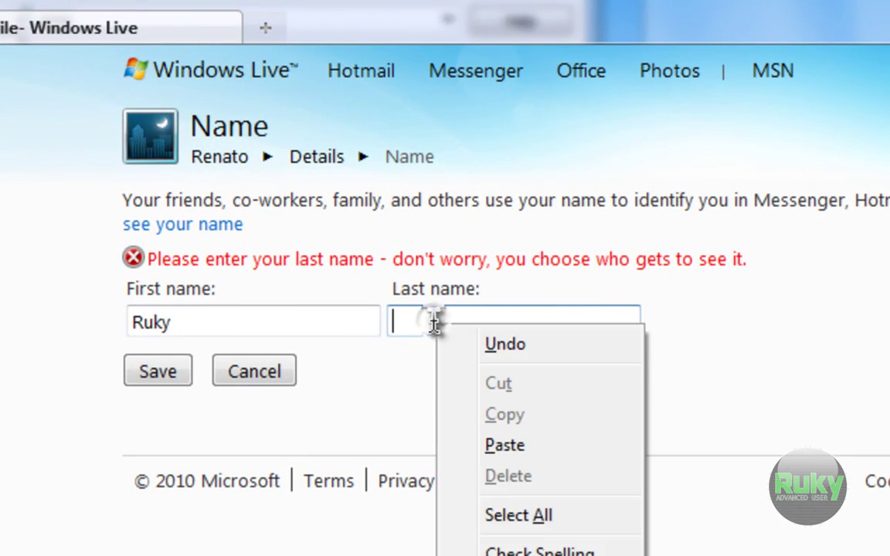
{"action": "left_click", "coordinate": [488, 447]}
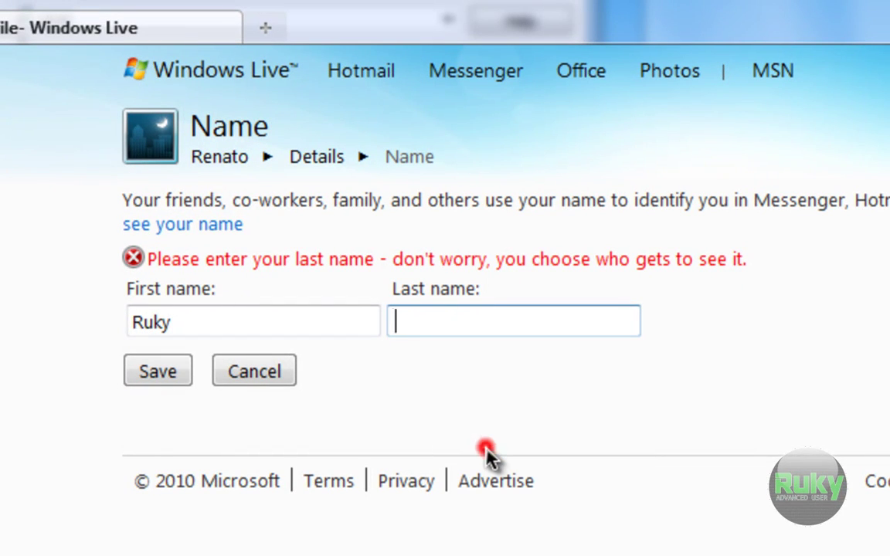
{"action": "left_click", "coordinate": [165, 378]}
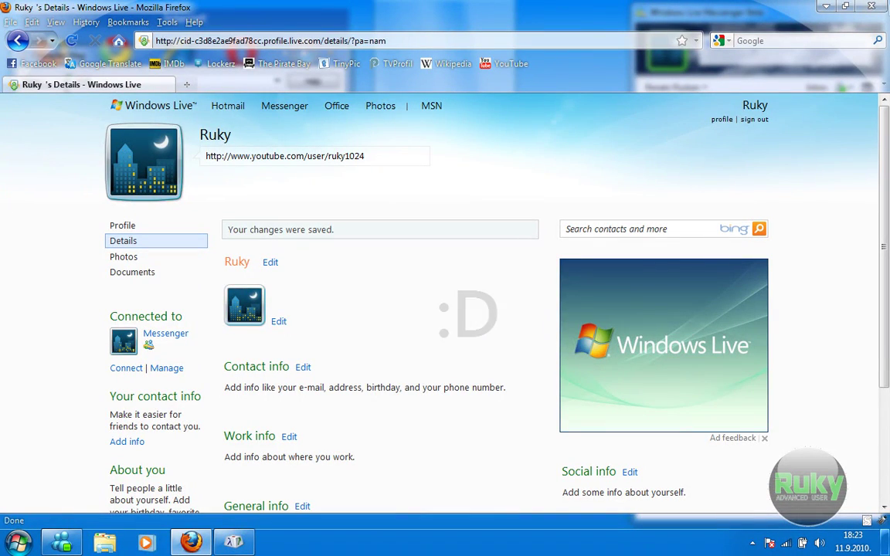
- Close Firefox and Character Map, then open a chat window with a contact
{"action": "left_click", "coordinate": [874, 7]}
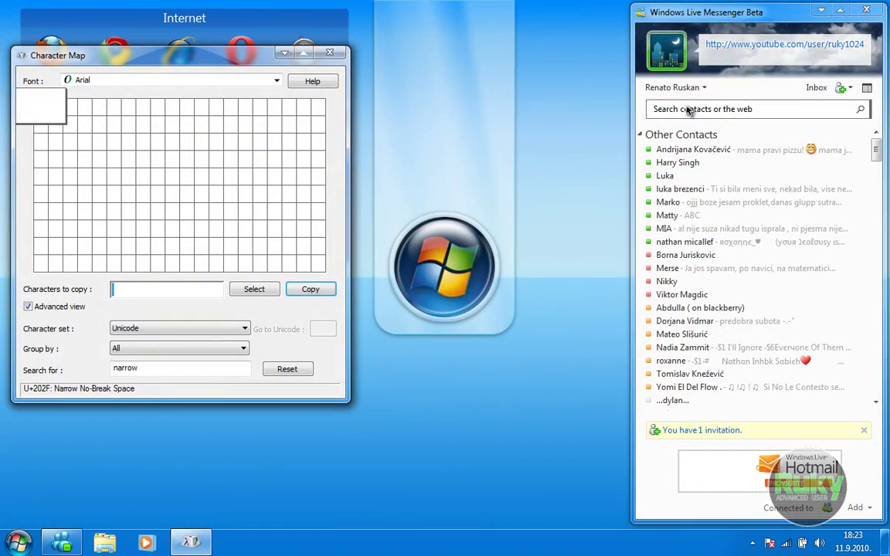
{"action": "left_click", "coordinate": [333, 55]}
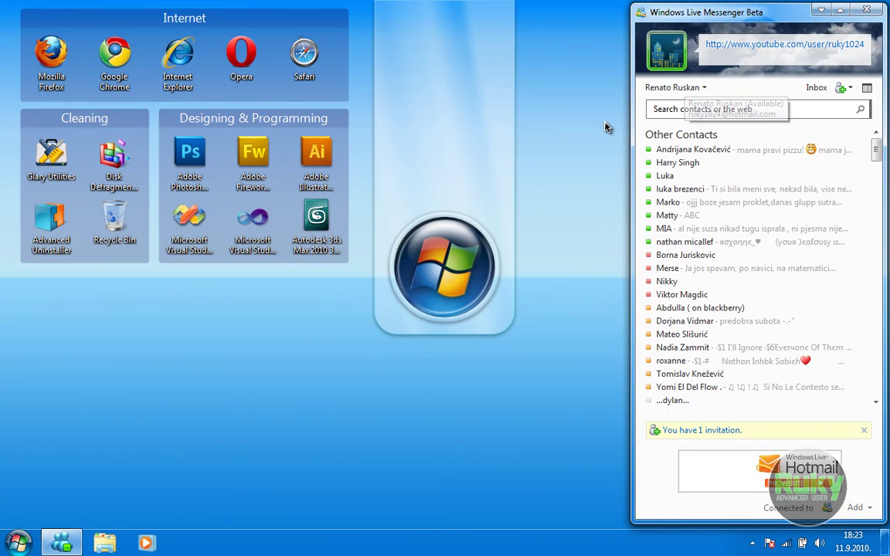
{"action": "right_click", "coordinate": [656, 203]}
{"action": "double_click", "coordinate": [656, 203]}
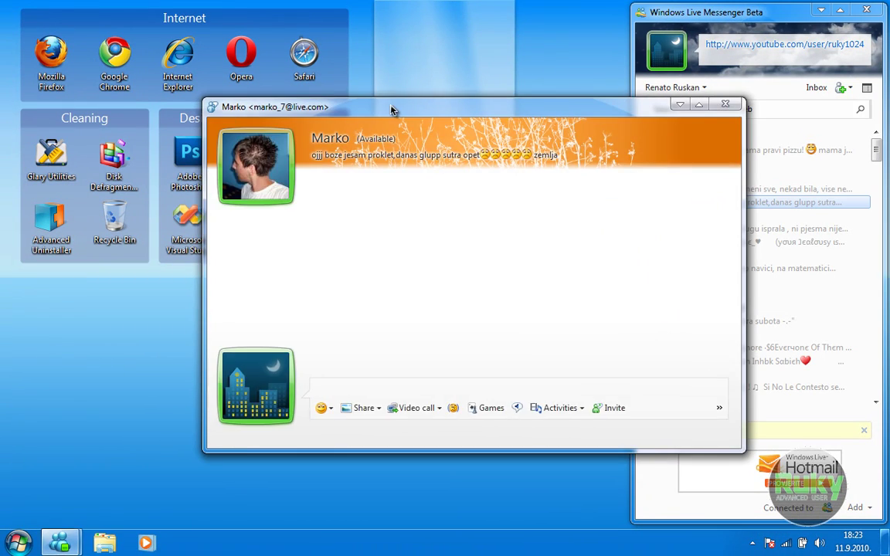
{"action": "left_click_drag", "start_coordinate": [392, 111], "coordinate": [346, 72]}
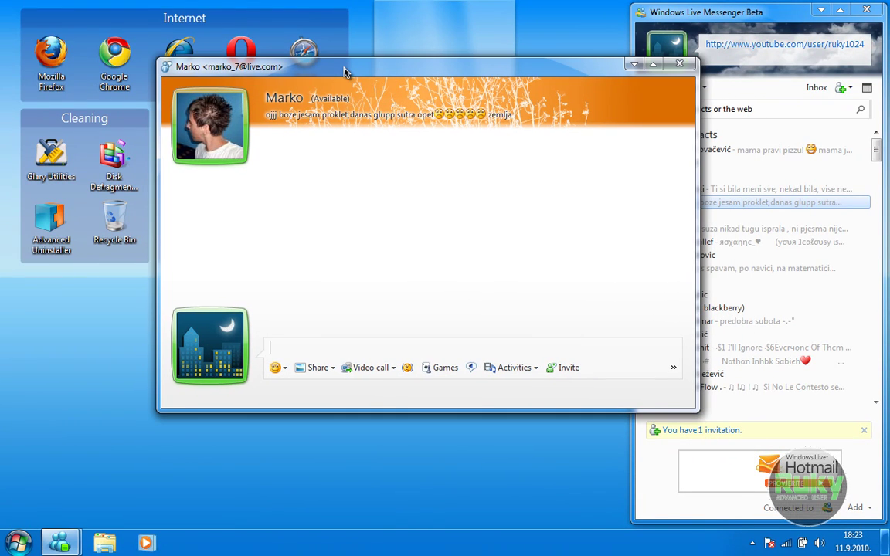
- Send 'hello' in the chat and close the conversation window
{"action": "type", "text": "hello"}
{"action": "key", "text": "Return"}
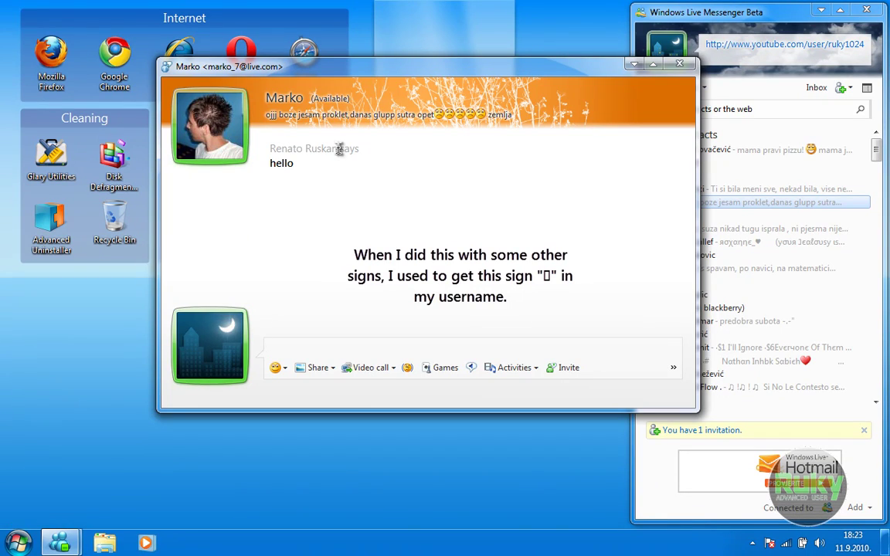
{"action": "left_click", "coordinate": [333, 173]}
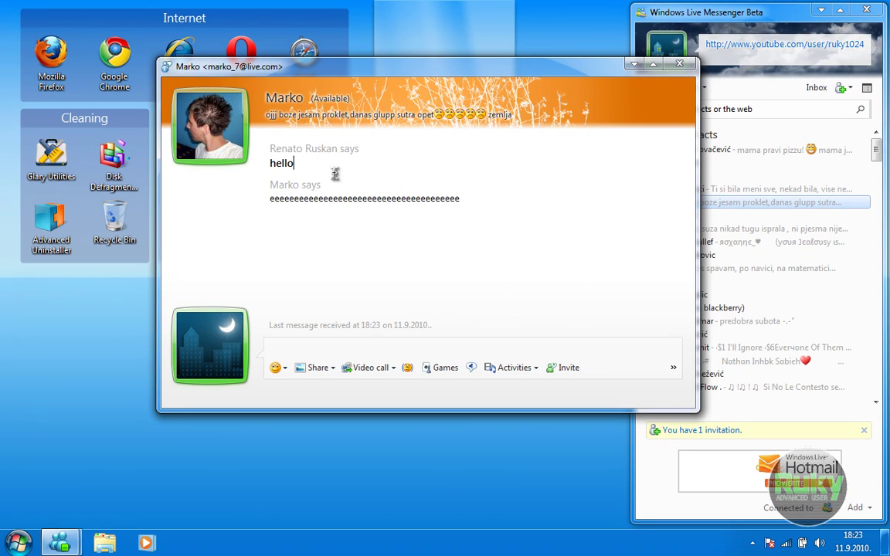
{"action": "left_click", "coordinate": [679, 63]}
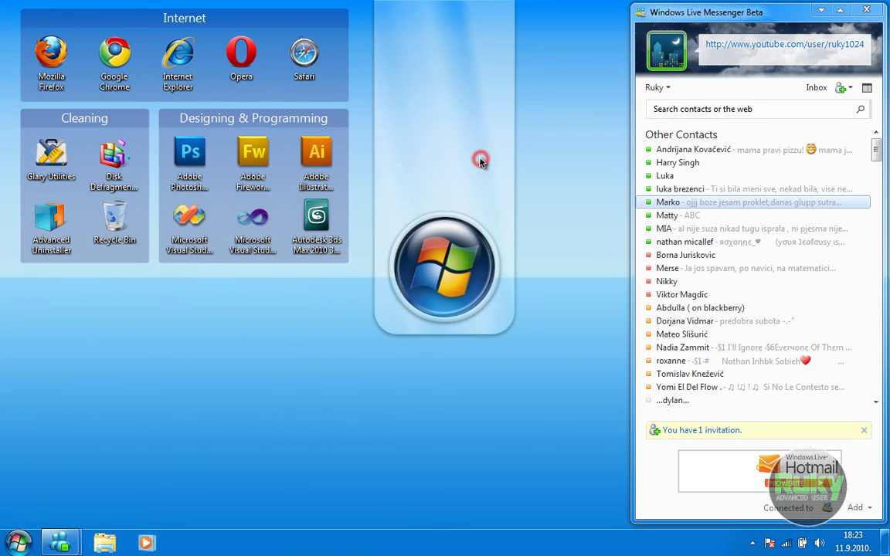